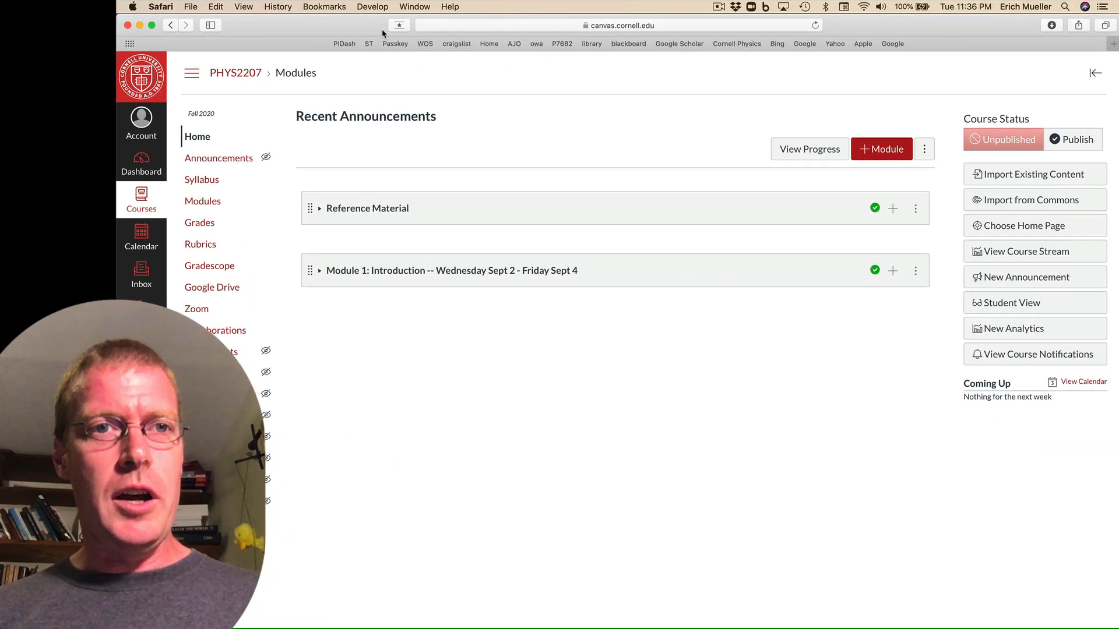
Step: Create a new blank Google Sheets spreadsheet by going to the address sheet.new
click(631, 26)
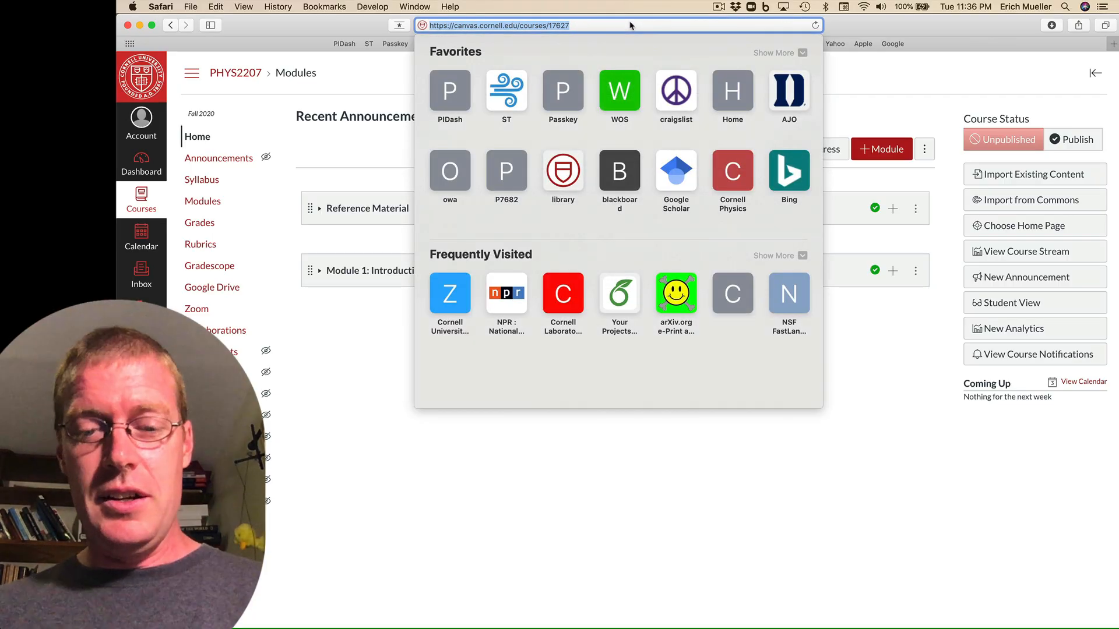
text(sheet.new)
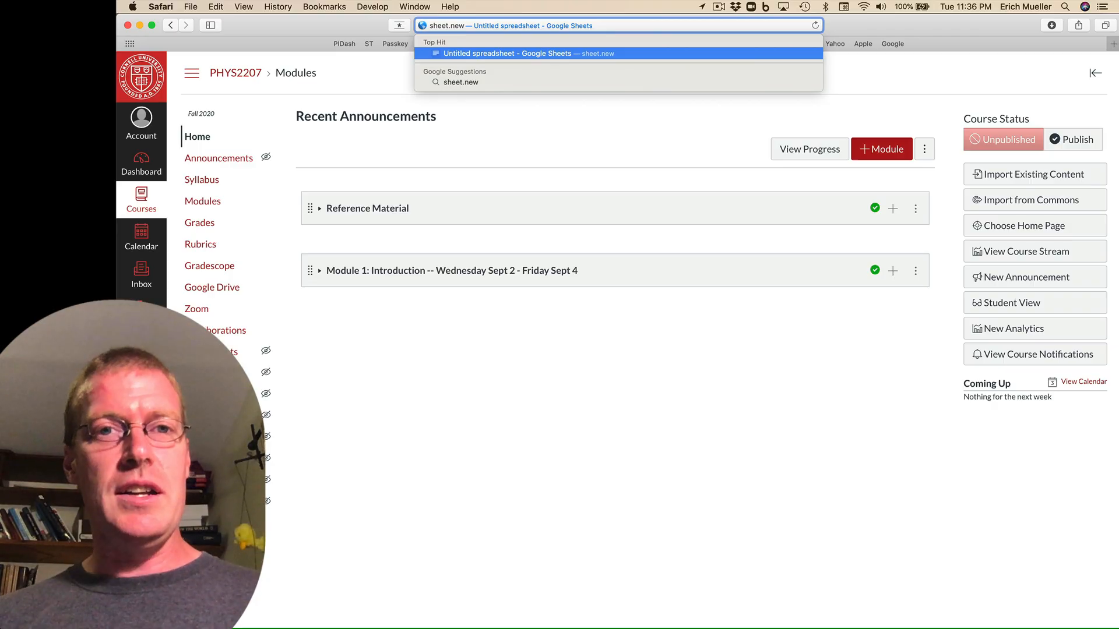
key(Return)
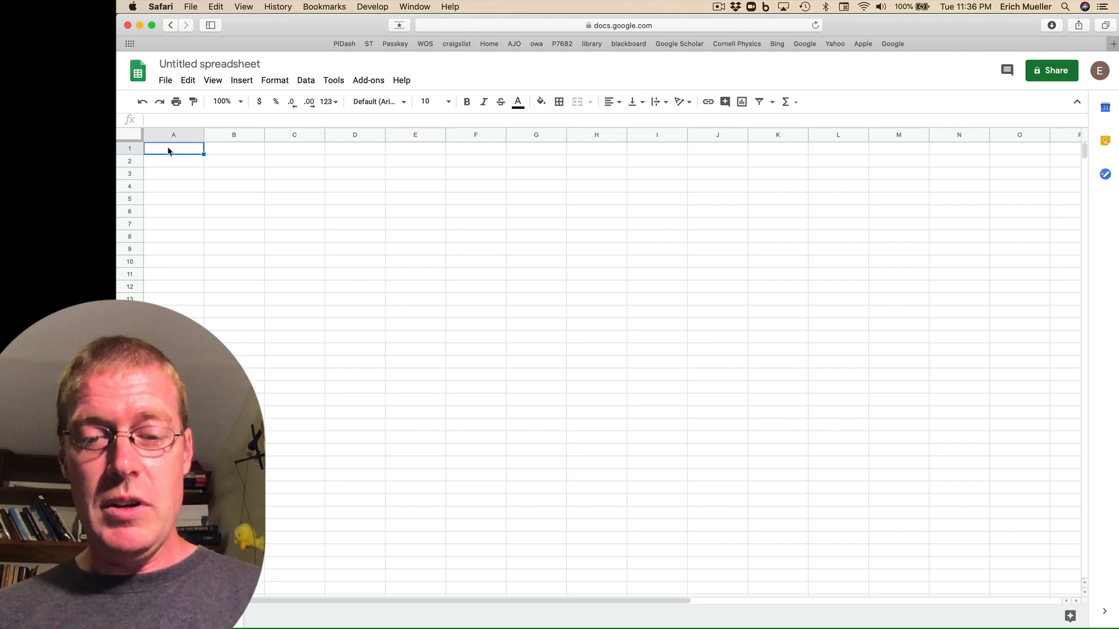
Step: Enter the column headers "t [s]" in A1 and "x [m]" in B1
text(t [s])
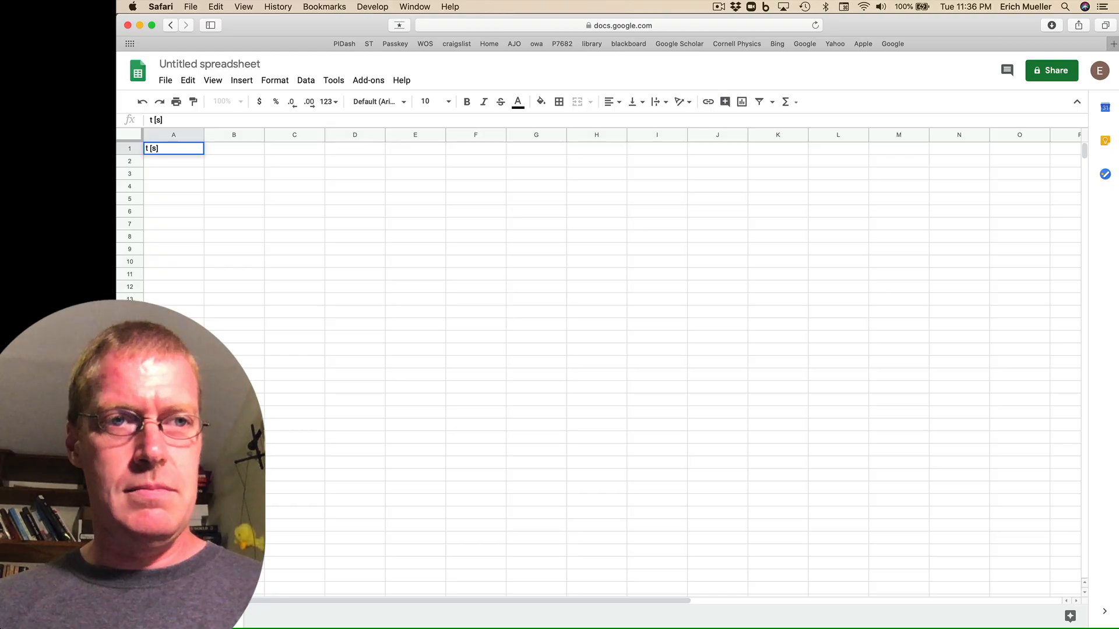
click(220, 150)
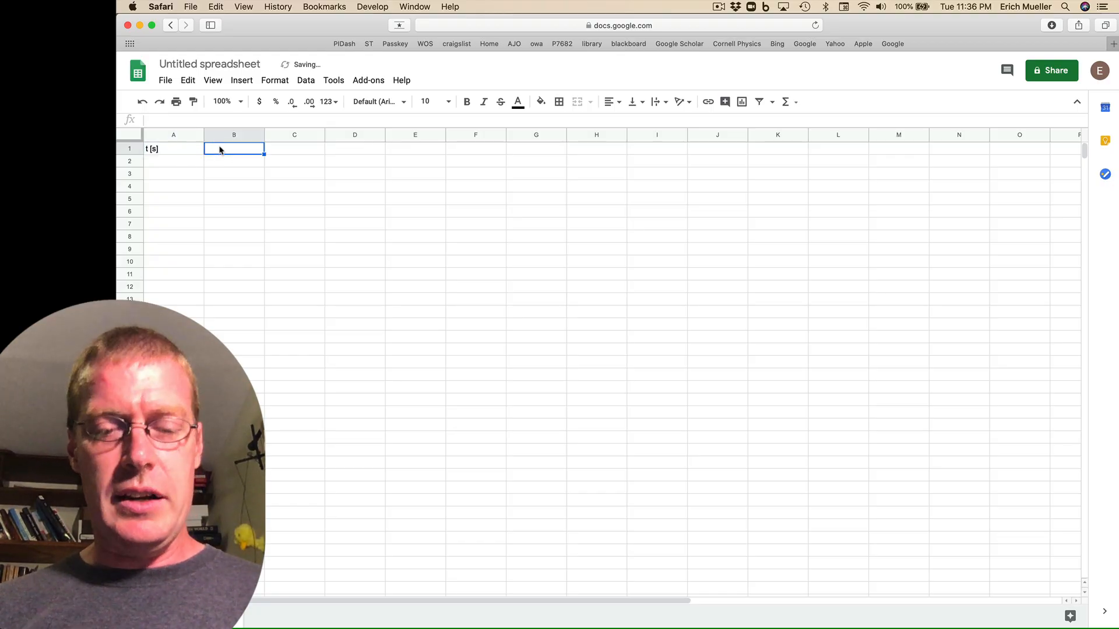
text(x [)
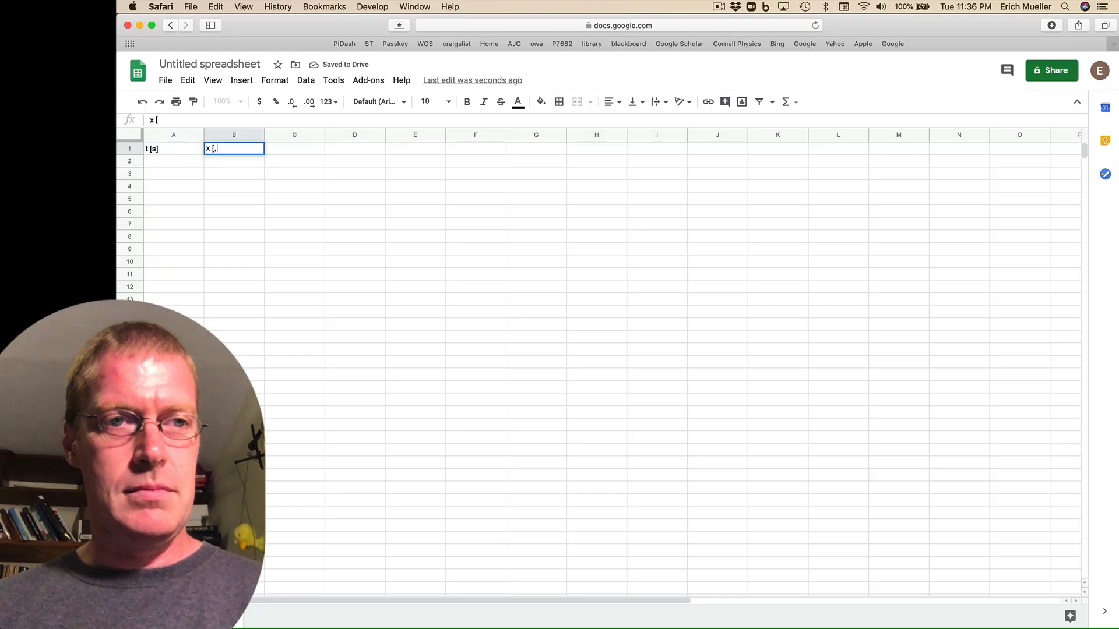
text(m)
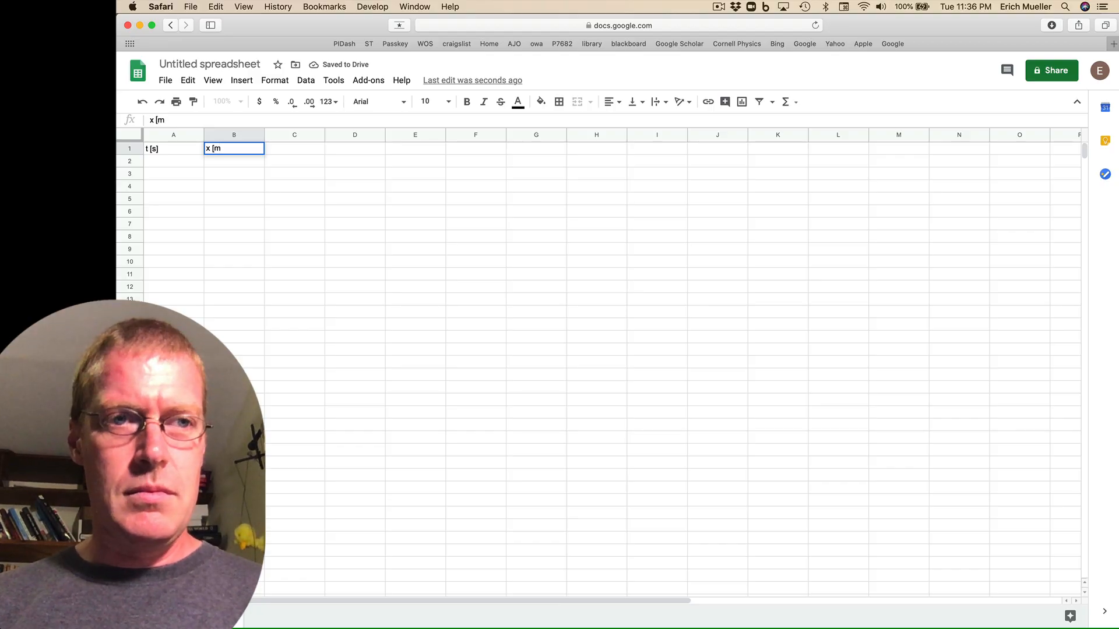
Step: Fill the time column with 1, 2, 3, 4 and 5 in cells A2 to A6
click(173, 163)
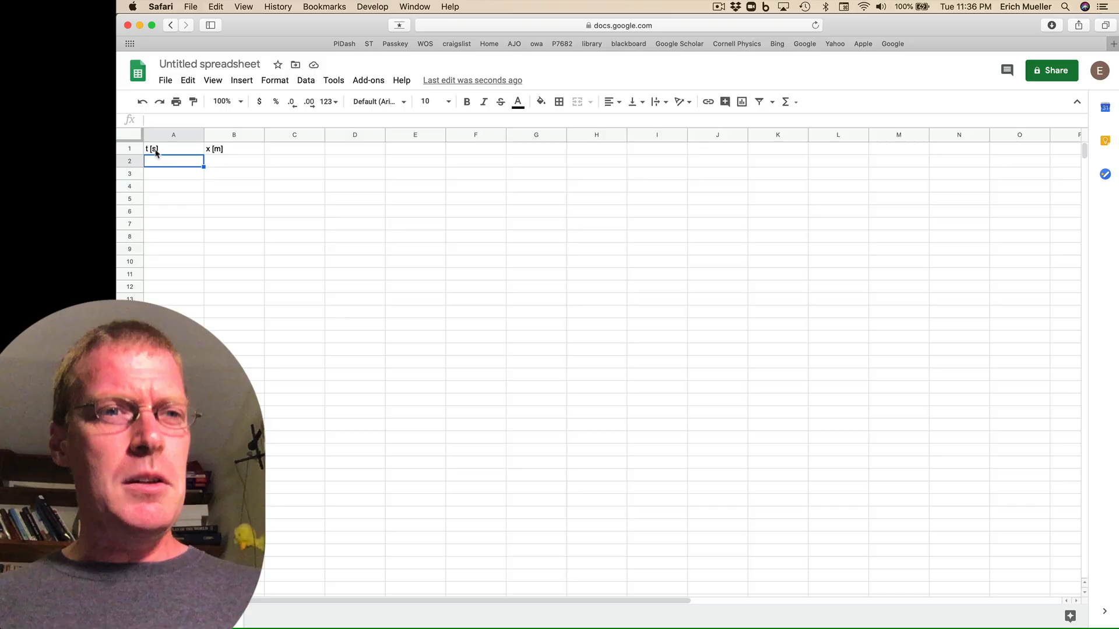
text(1)
key(Return)
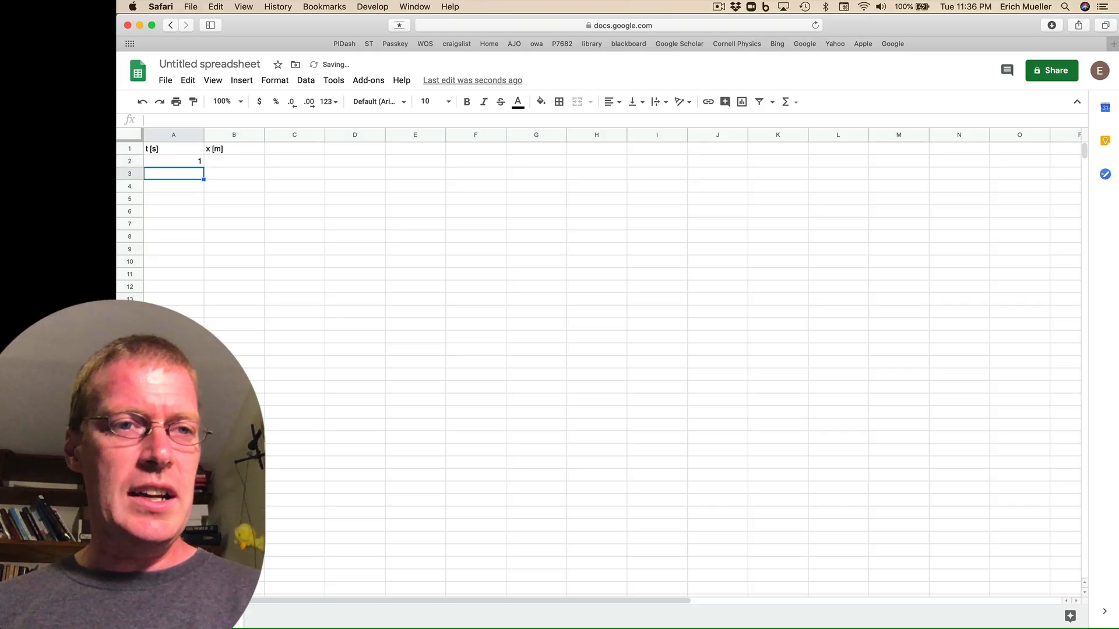
text(2)
key(Return)
text(3)
key(Return)
text(4)
key(Return)
text(5)
key(Return)
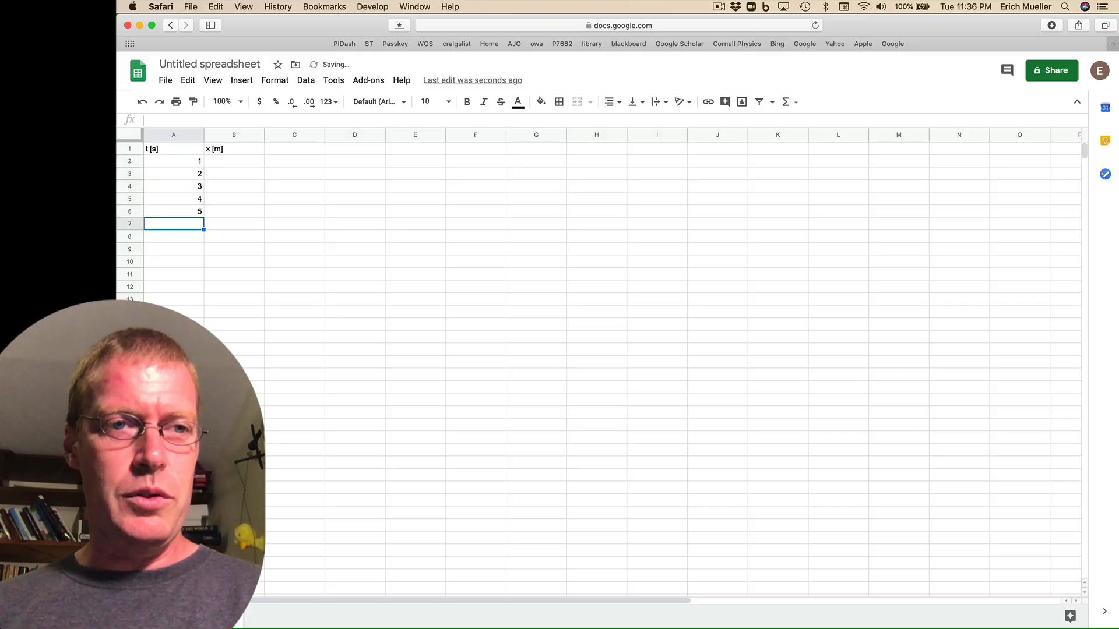
Step: Fill the position column with 5, 3, 6, 8 and 10 in cells B2 to B6
key(Right)
key(Up)
key(Up)
key(Up)
key(Up)
key(Up)
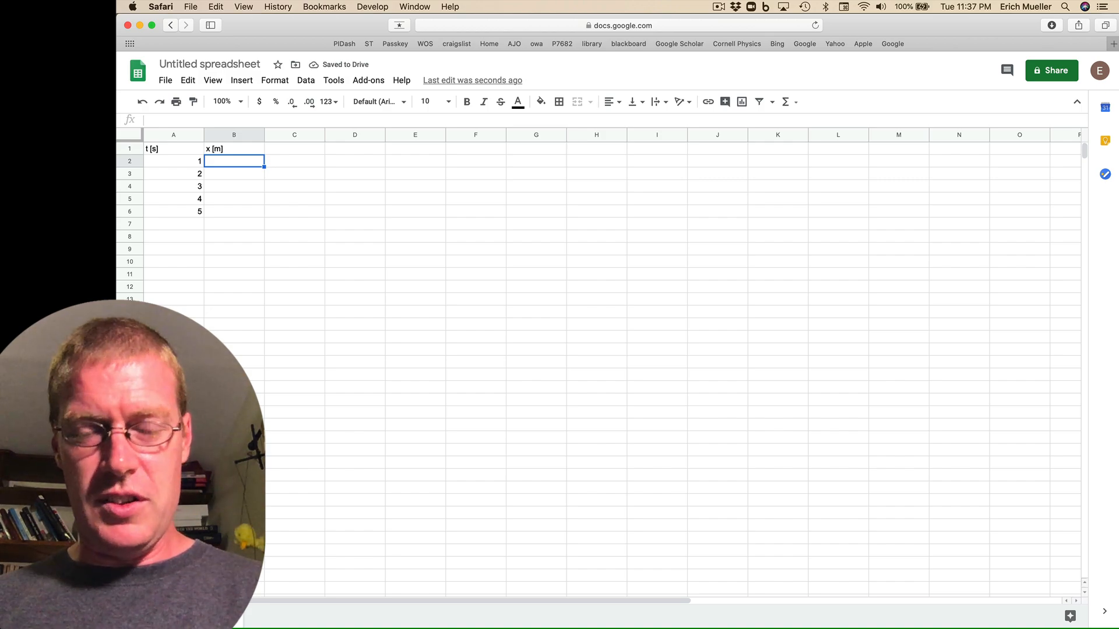
text(5)
key(Return)
text(3)
key(Return)
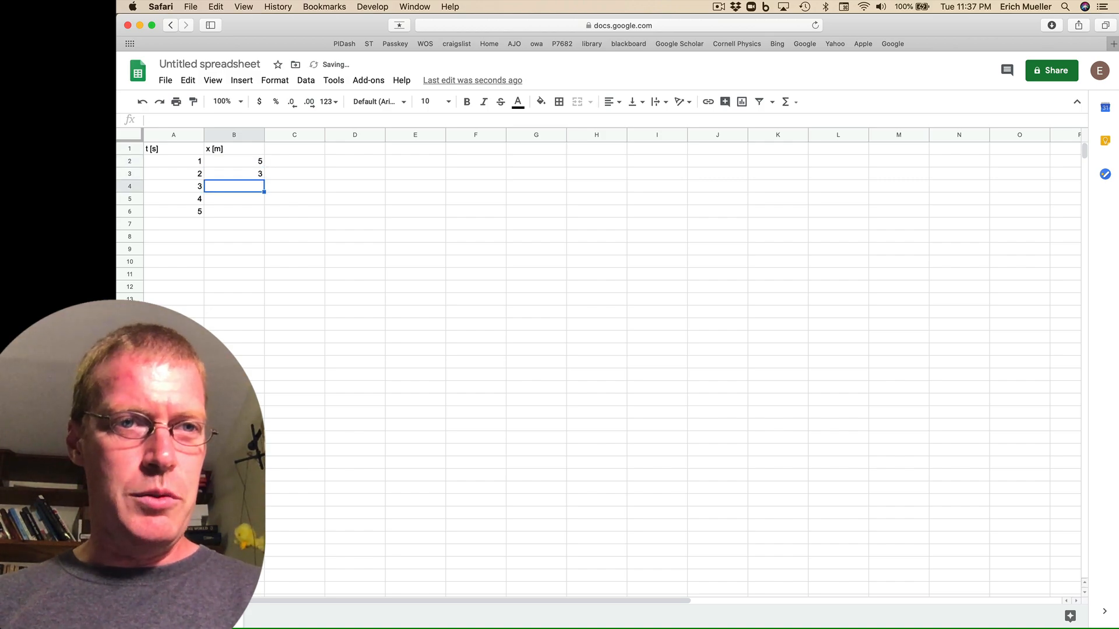
text(6)
key(Return)
text(8)
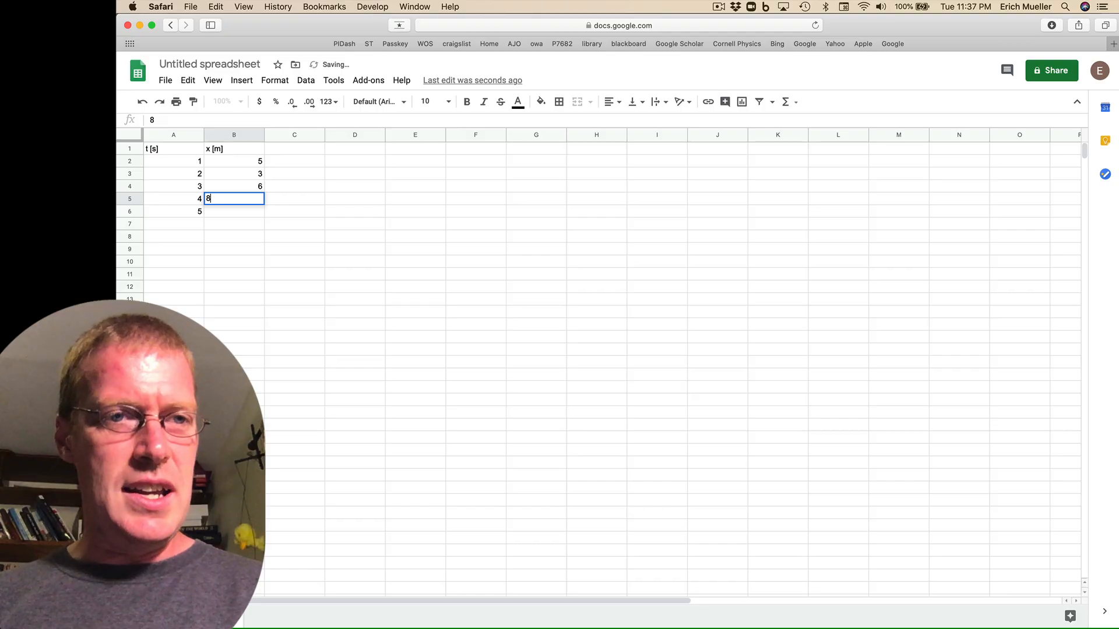
key(Return)
text(10)
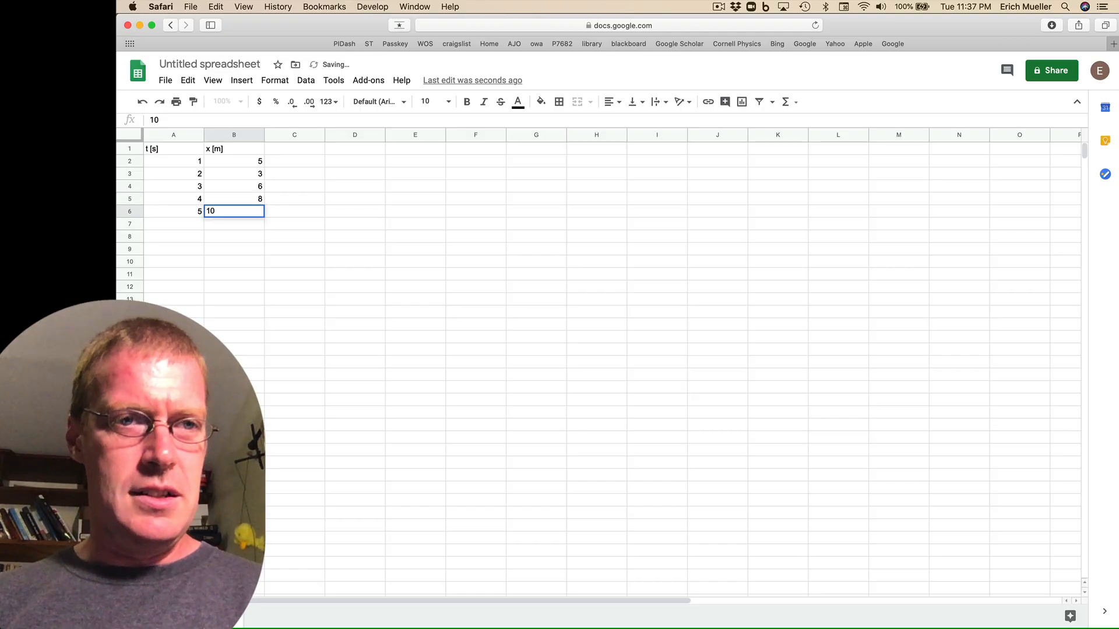
key(Return)
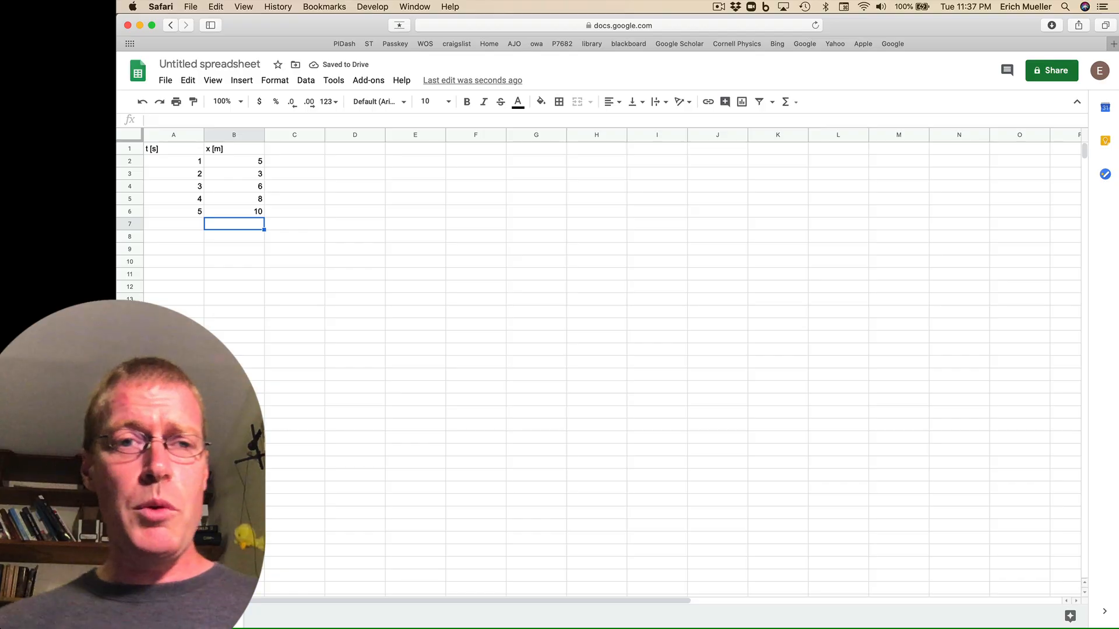
Step: Insert a chart from the data in A1:B6, including the headers, and close the chart editor
drag(168, 151, 219, 214)
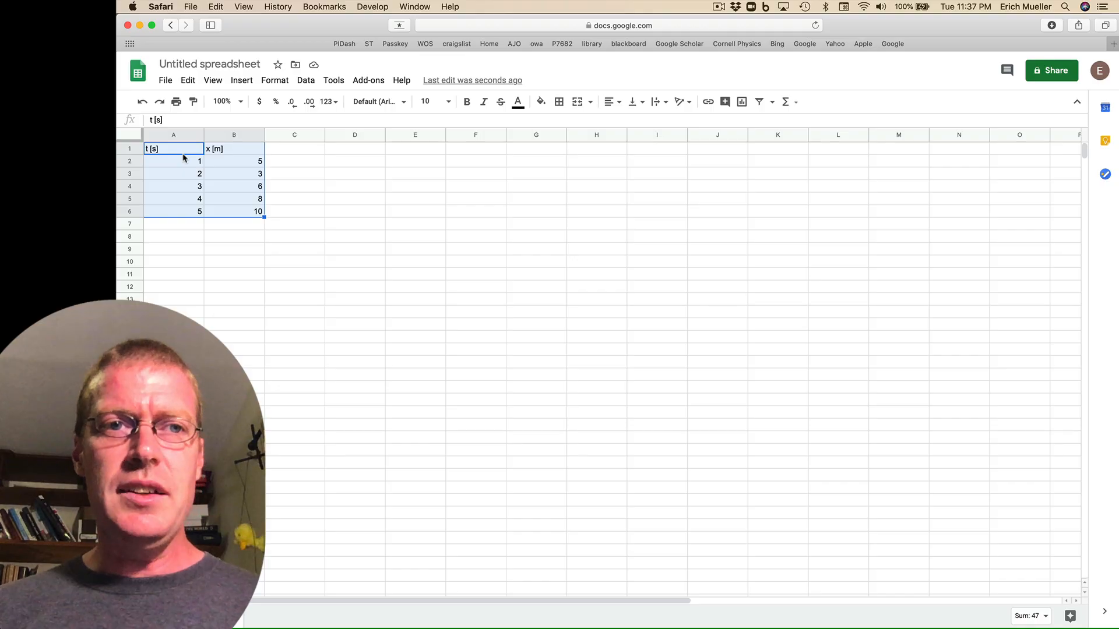
click(243, 81)
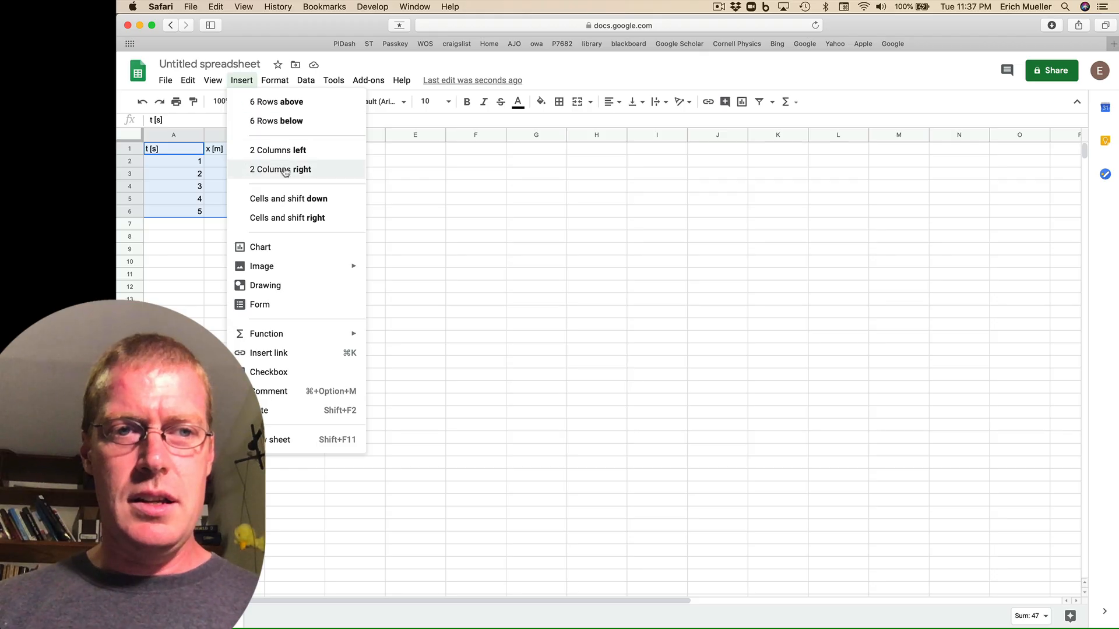
click(269, 249)
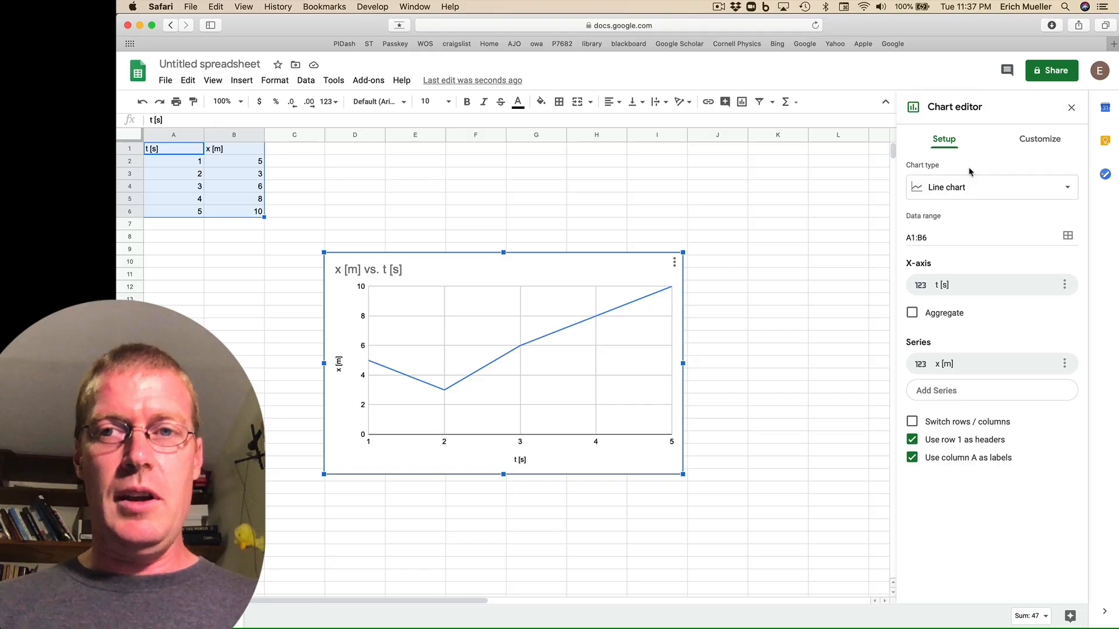
click(718, 218)
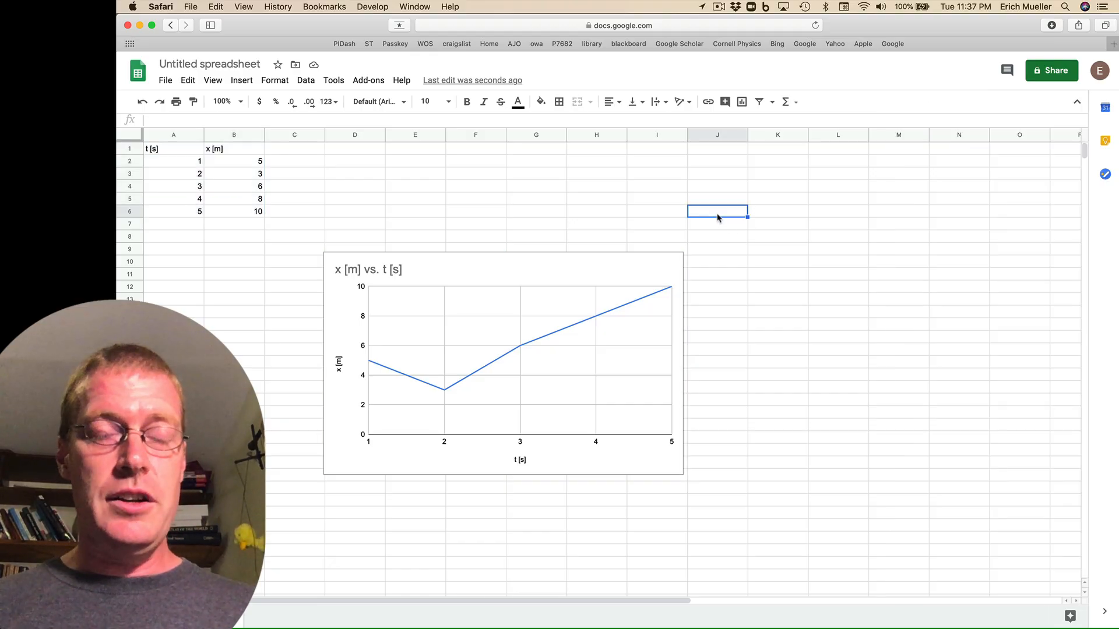
Step: Reopen the chart for editing and change its title to "Position of car"
click(629, 261)
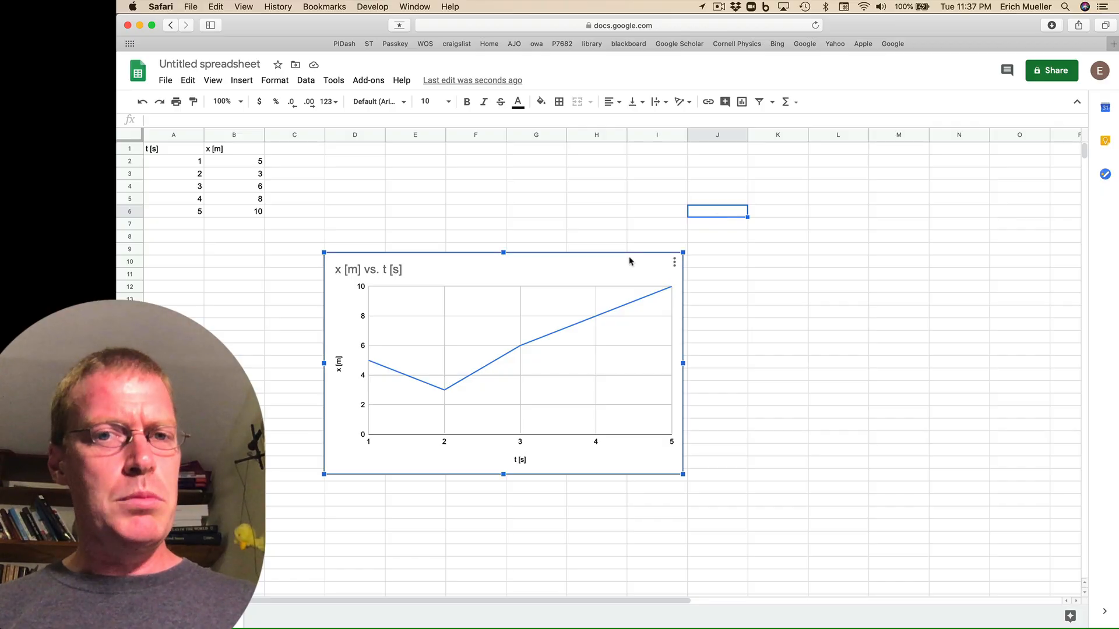
double_click(630, 261)
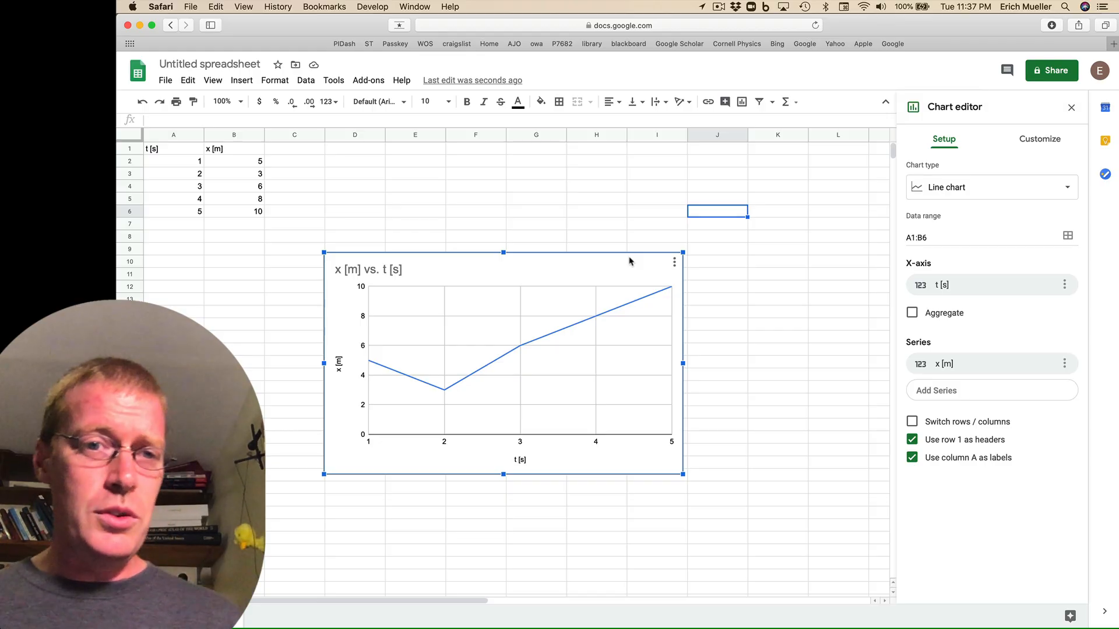
click(386, 276)
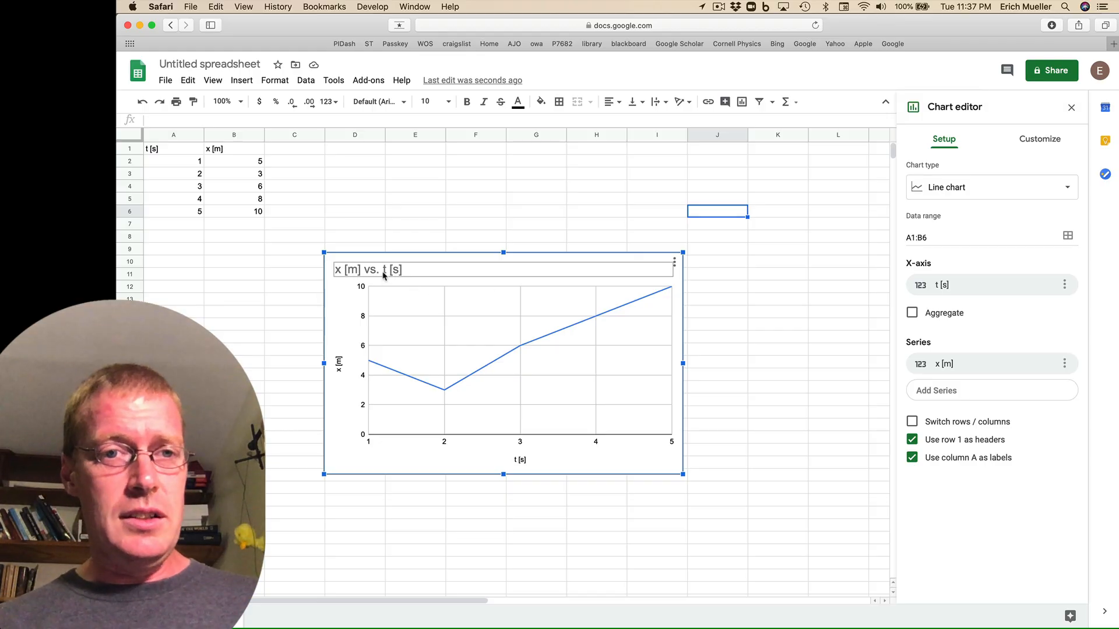
double_click(384, 275)
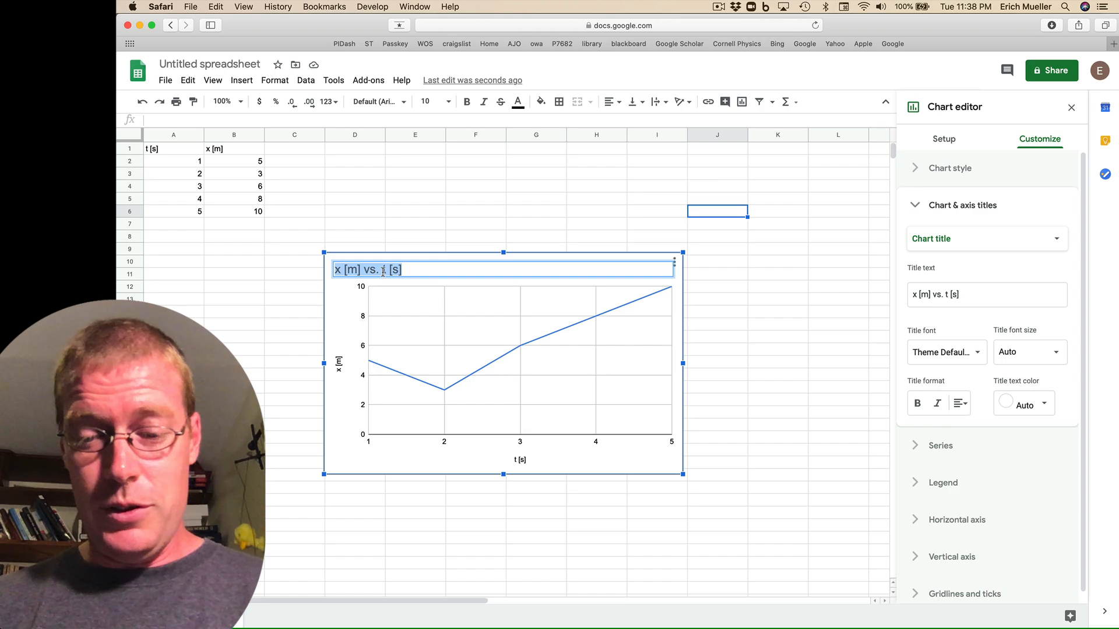
text(Position of car)
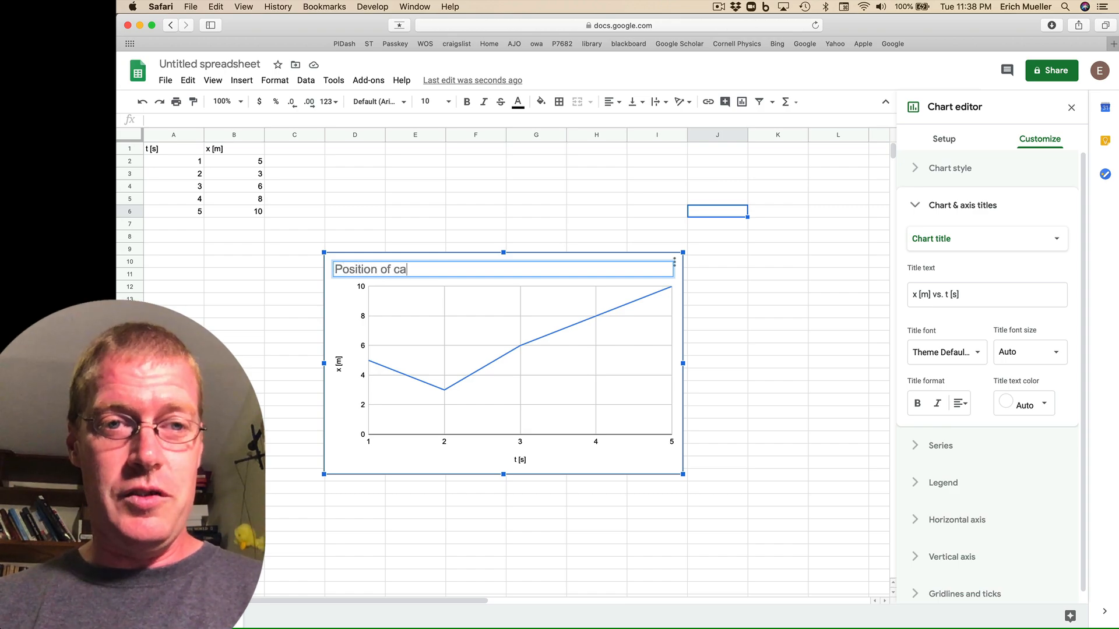
click(360, 227)
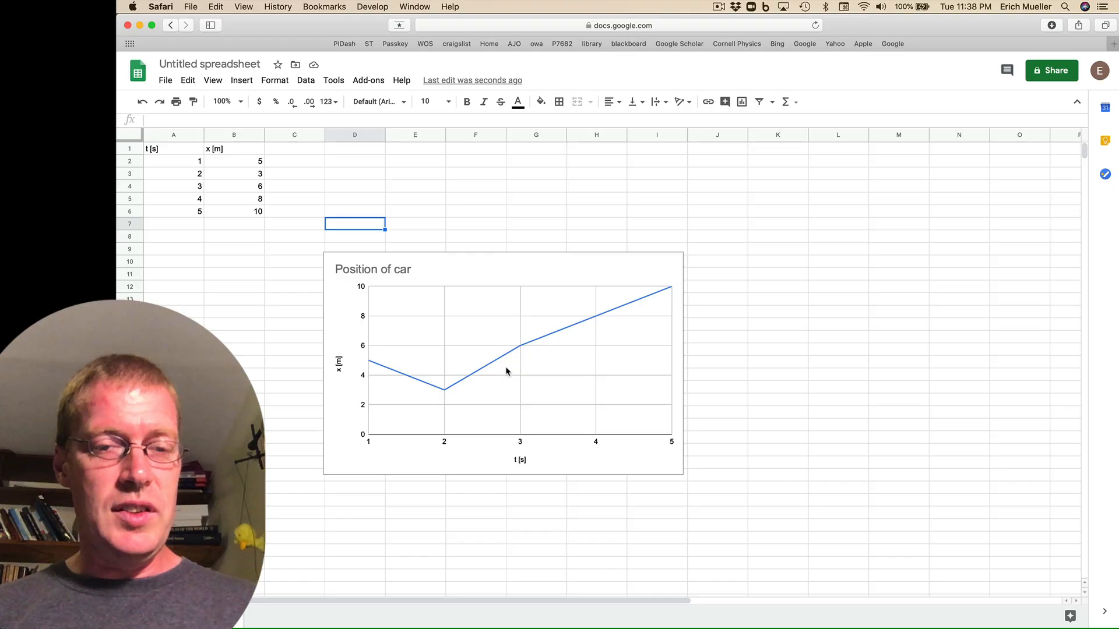
Step: Change the chart type of the car position chart to Scatter chart
double_click(504, 281)
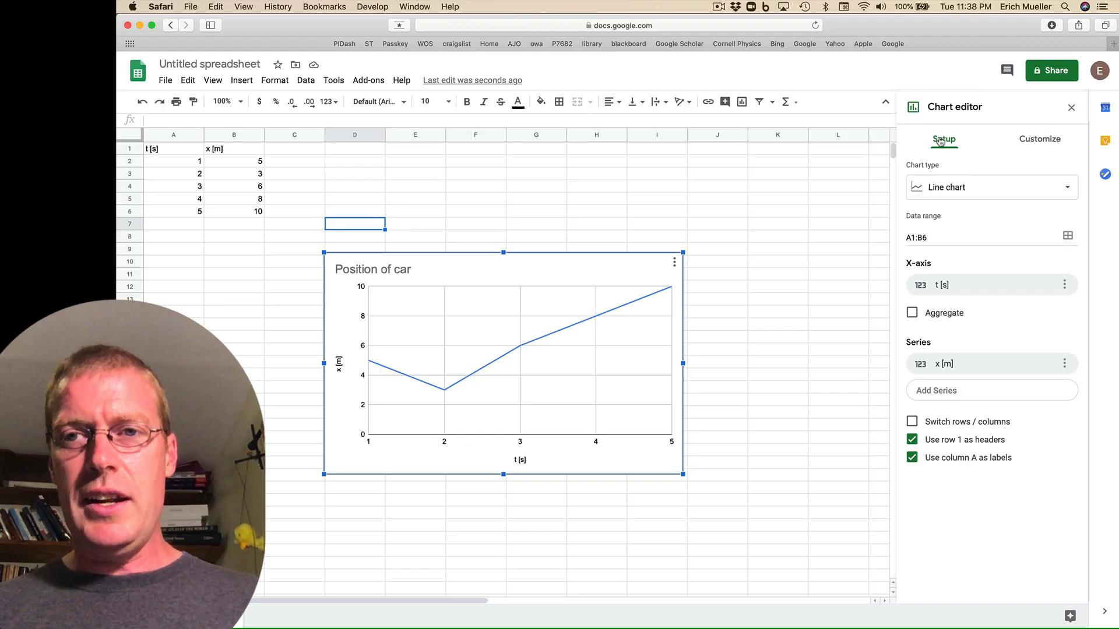
click(944, 188)
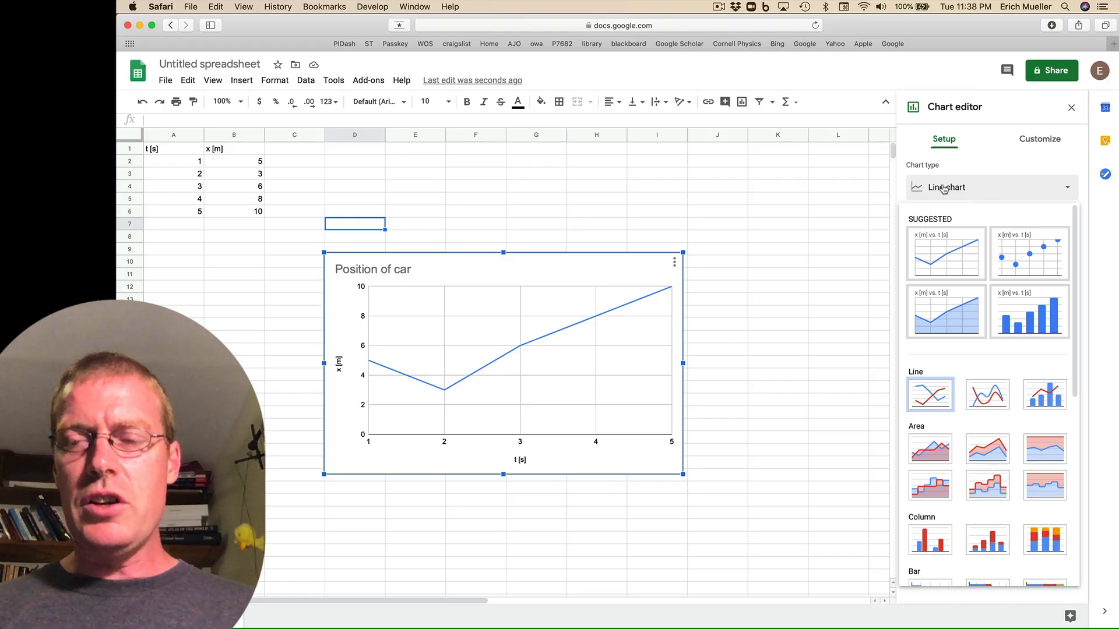
scroll(982, 214, down, 5)
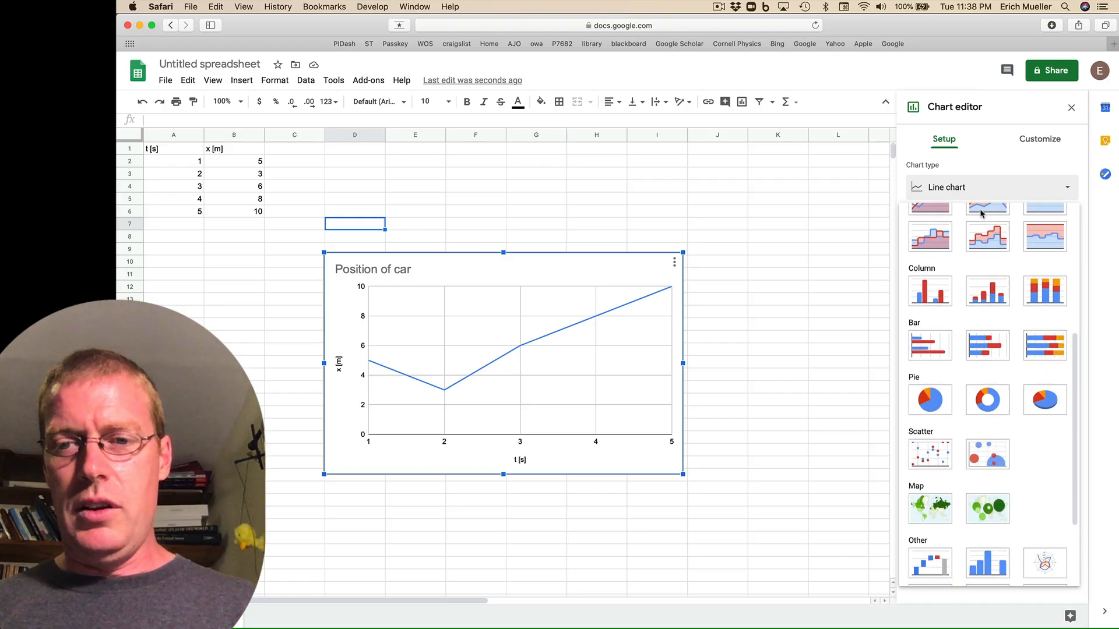
scroll(981, 214, down, 3)
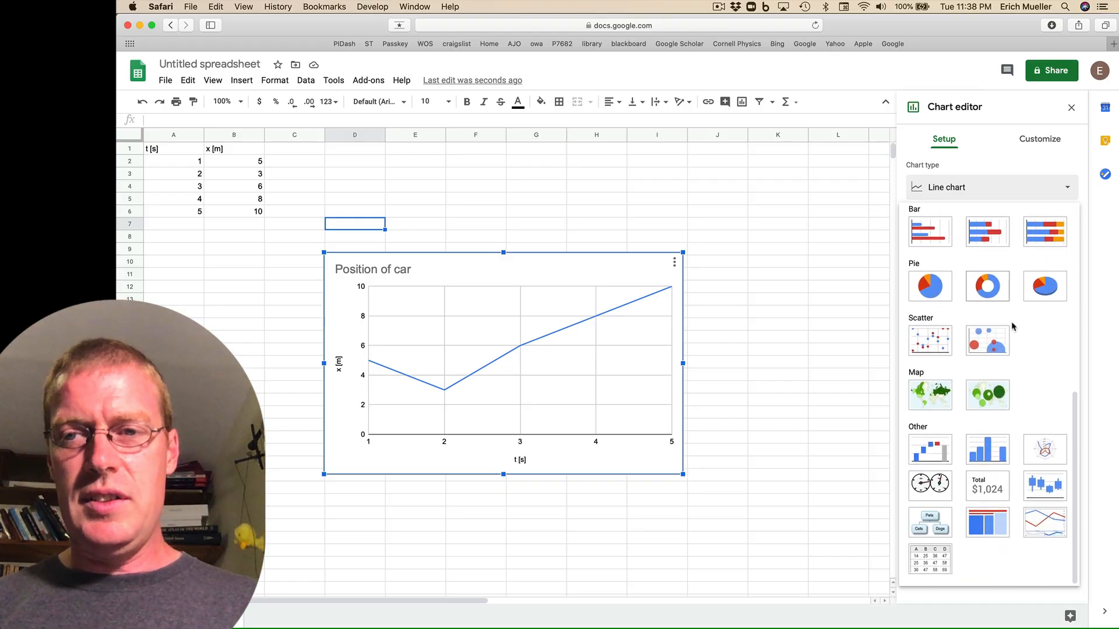
scroll(1012, 443, up, 1)
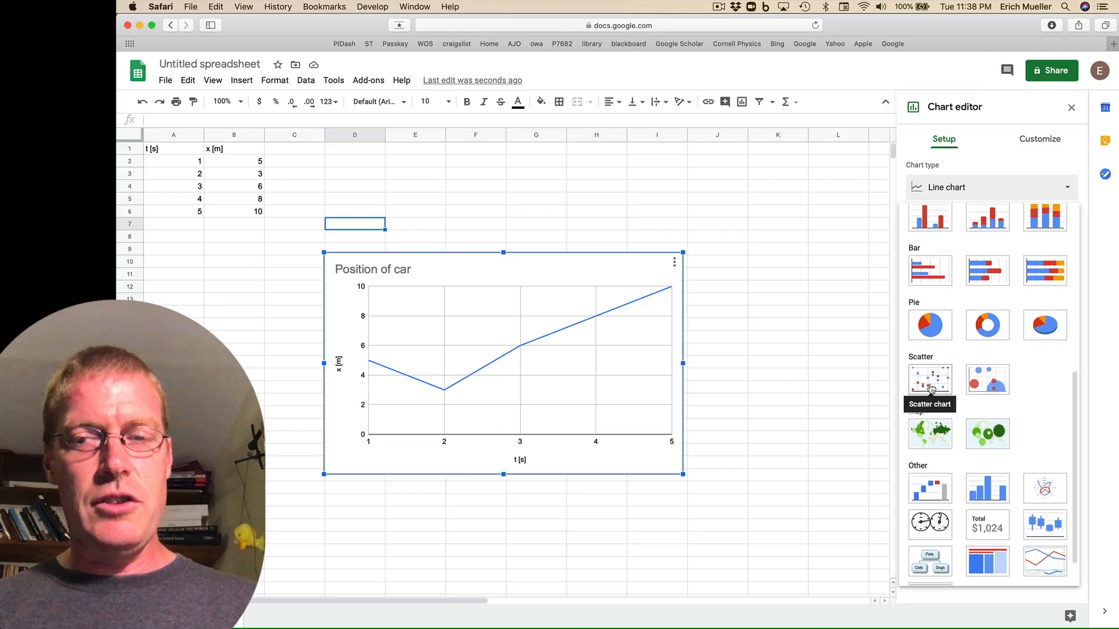
scroll(932, 389, up, 6)
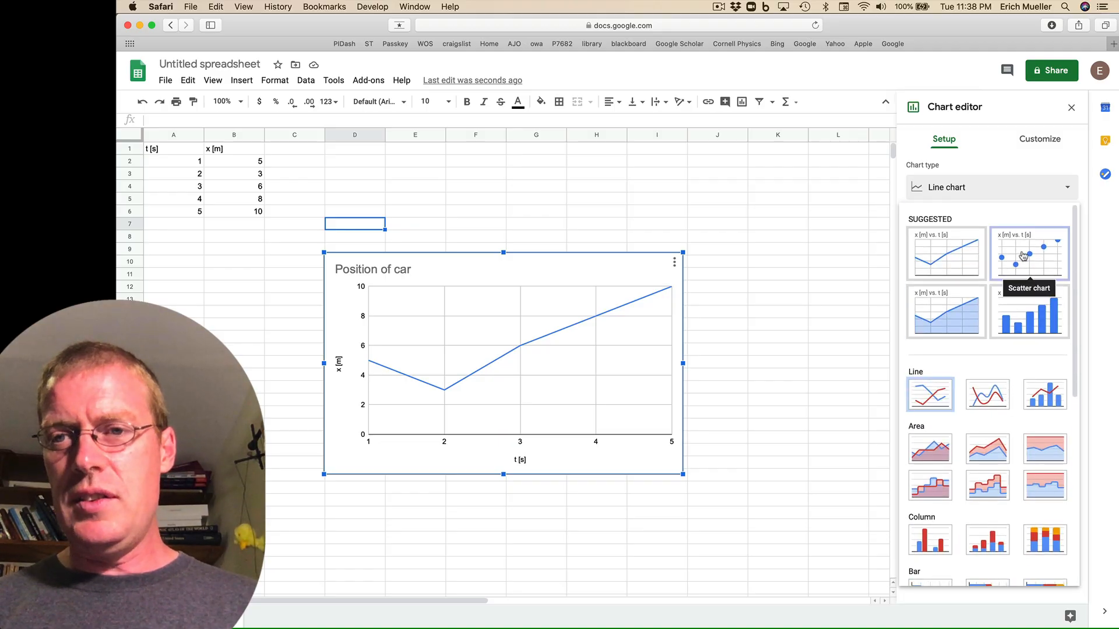
scroll(1028, 252, down, 6)
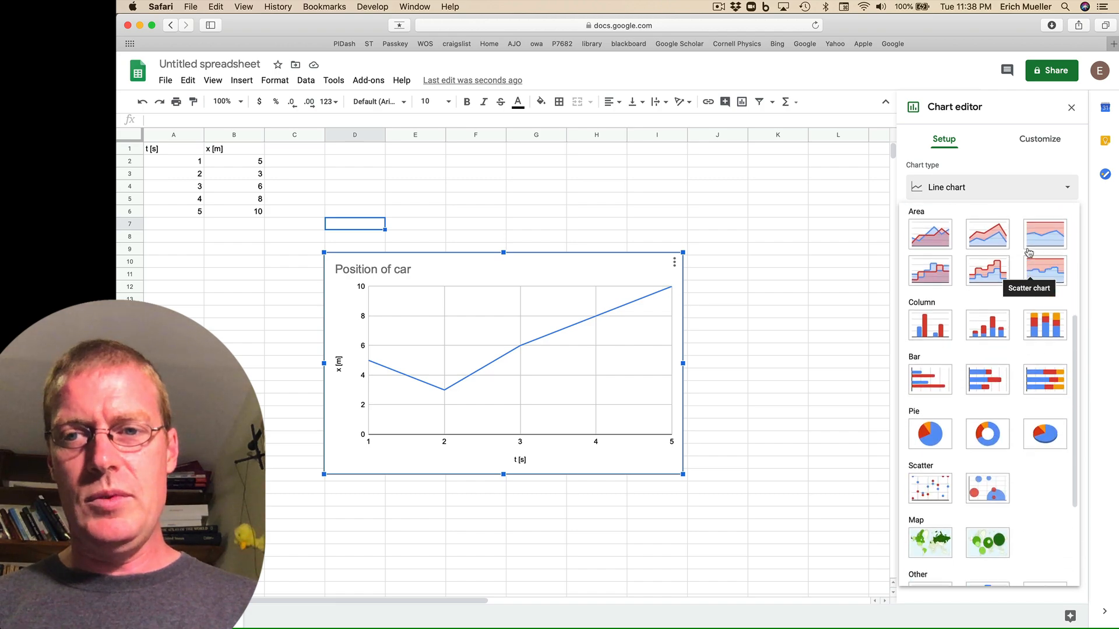
click(919, 391)
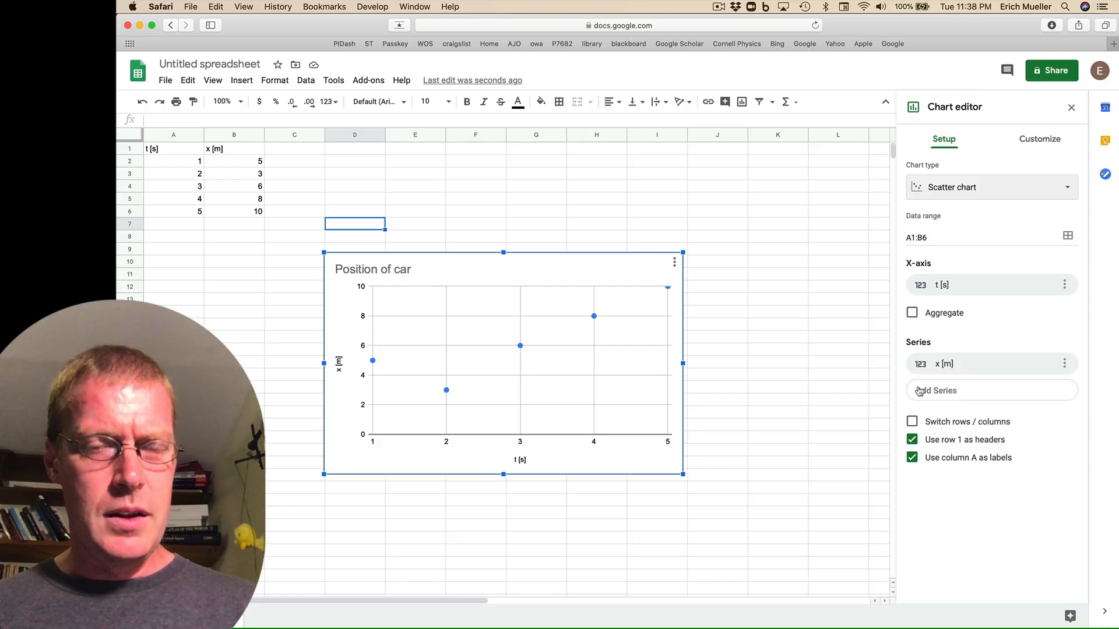
Step: Change the chart's horizontal axis title to "time [s]"
double_click(519, 462)
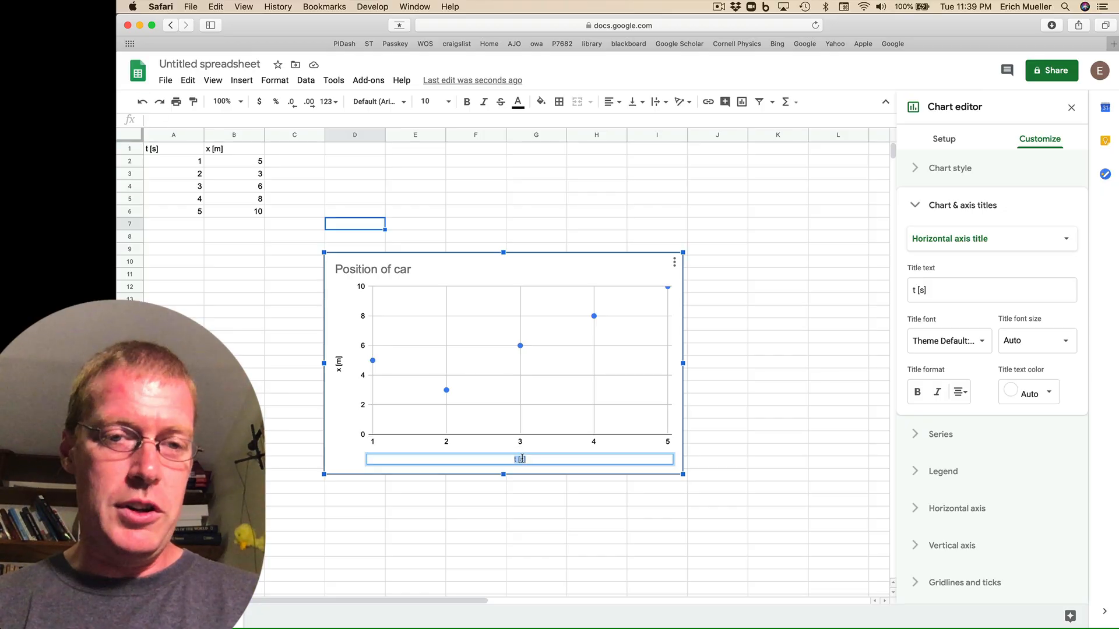
text(time [s])
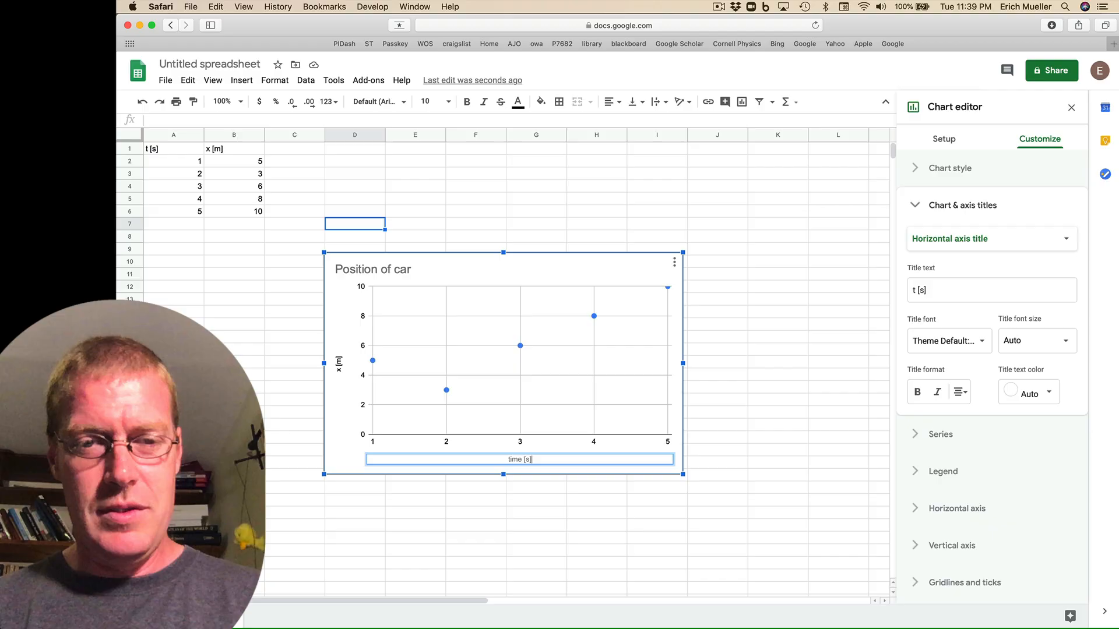
Step: Commit the horizontal axis title "time [s]" and download the Position of car chart as a PDF document
key(Return)
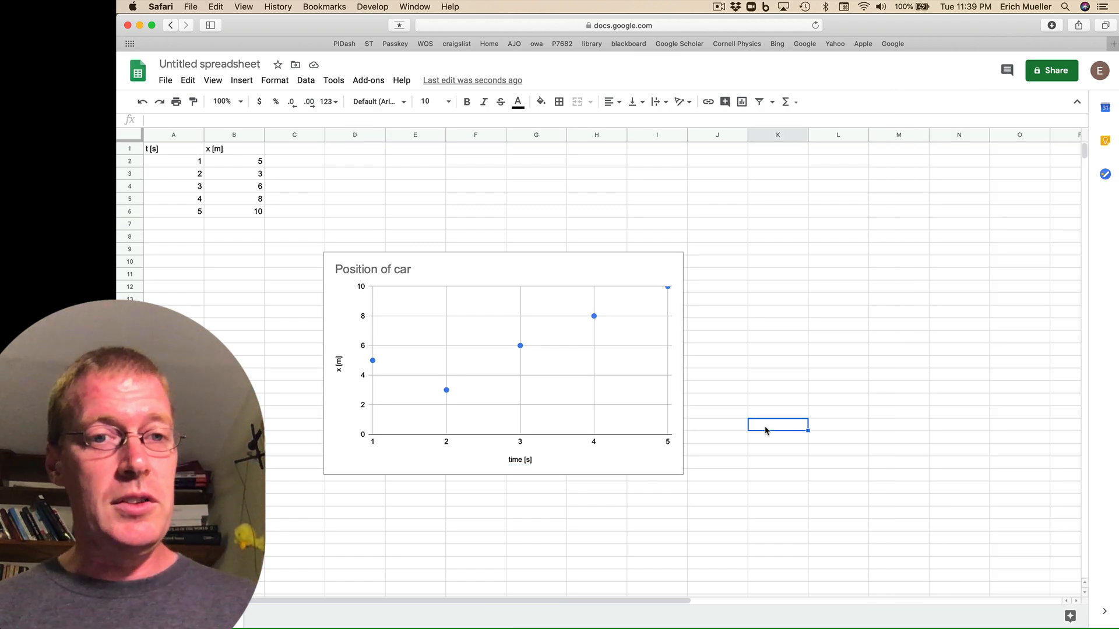
click(632, 271)
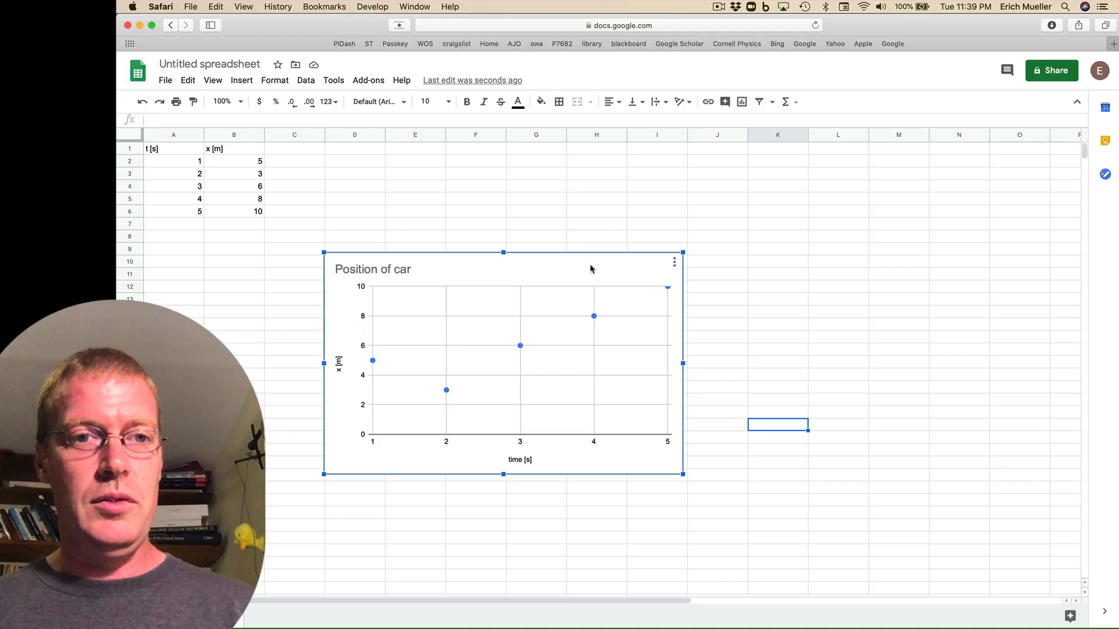
click(675, 263)
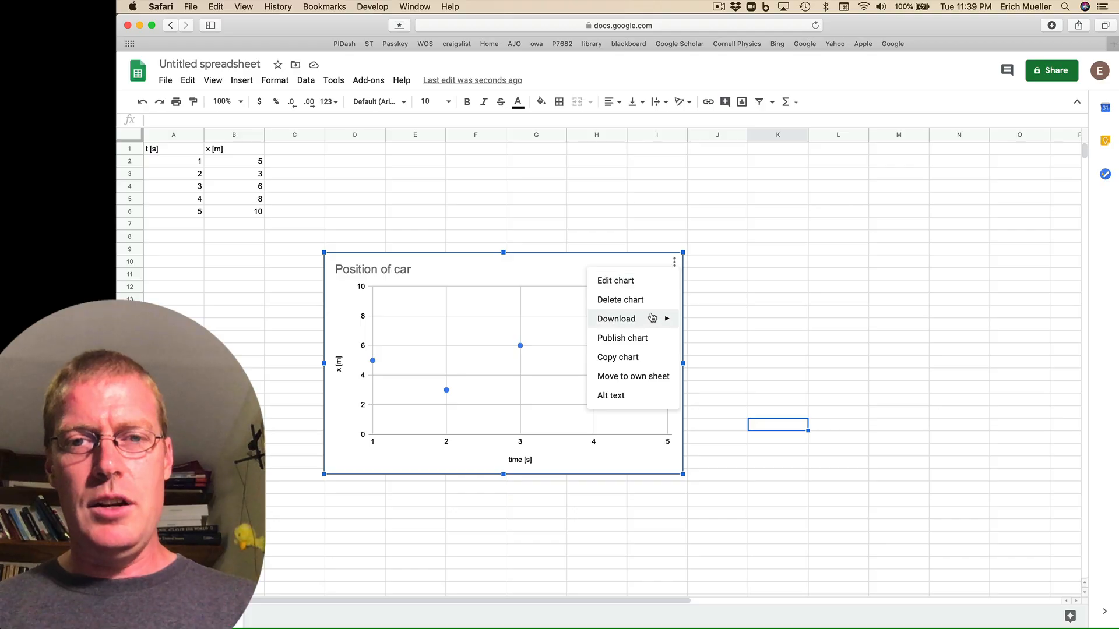
mouse_move(651, 324)
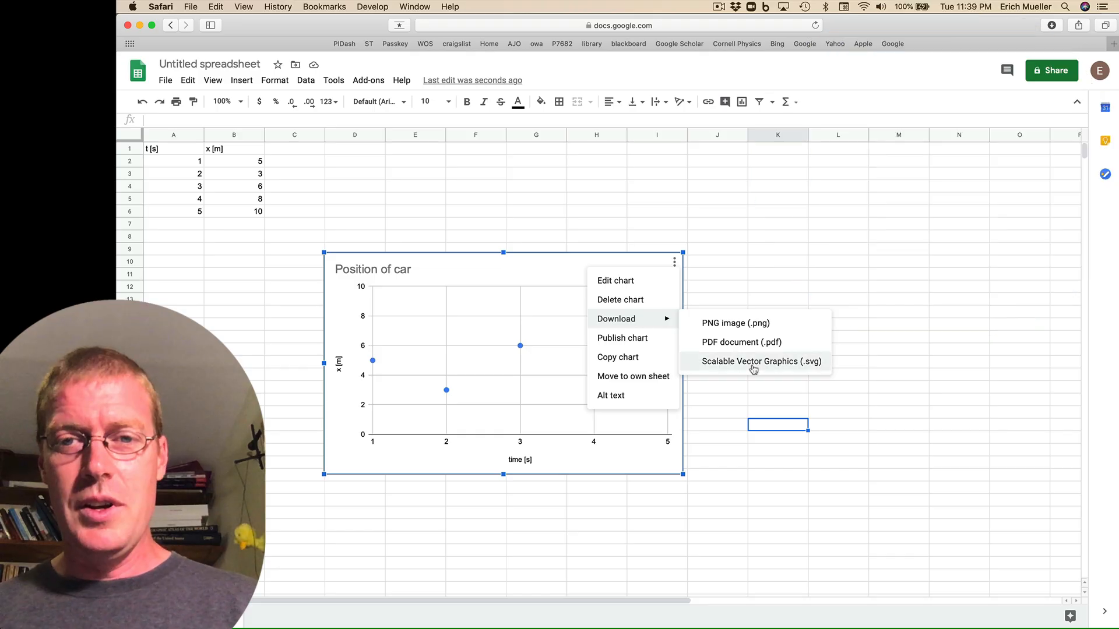
click(740, 343)
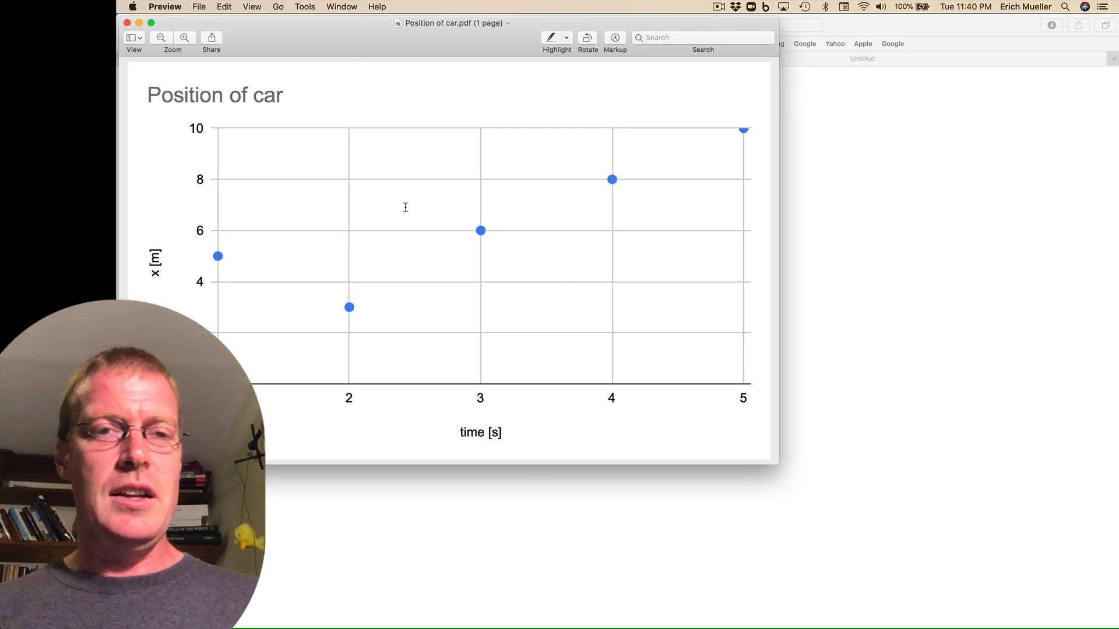
Step: Switch from the PDF in Preview back to Safari and check the recent downloads for Position of car.pdf
drag(342, 46, 342, 49)
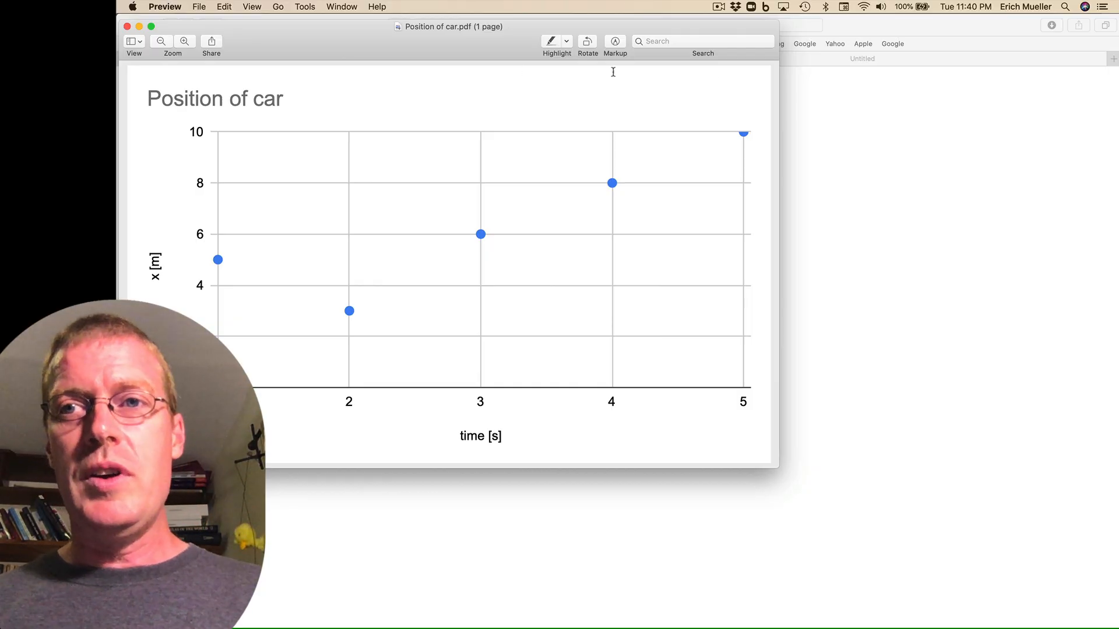
click(983, 28)
click(1051, 27)
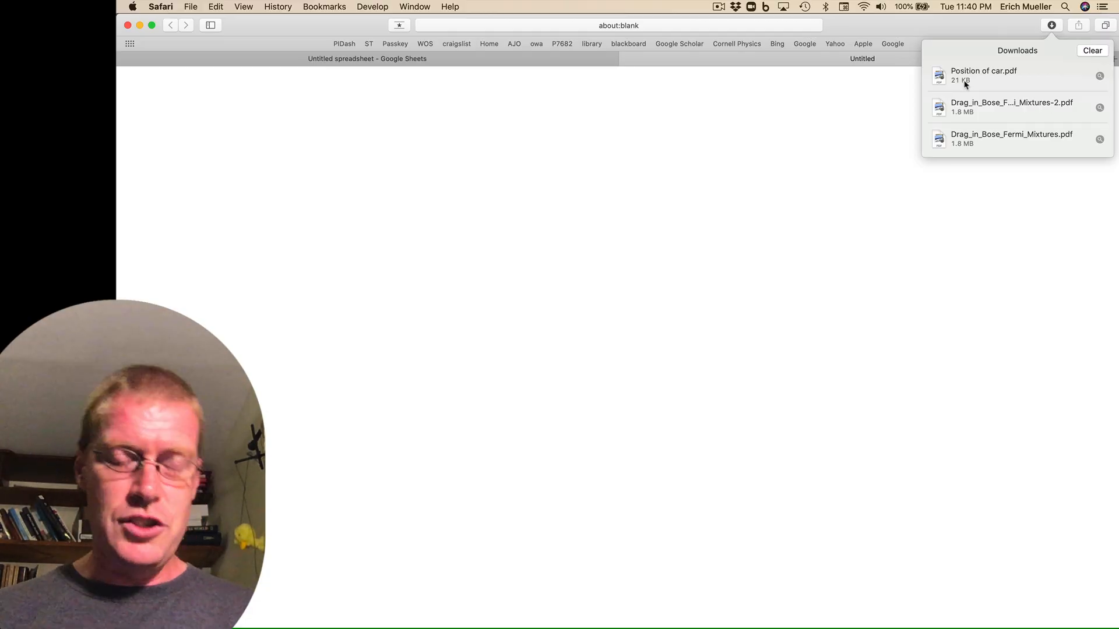
click(842, 186)
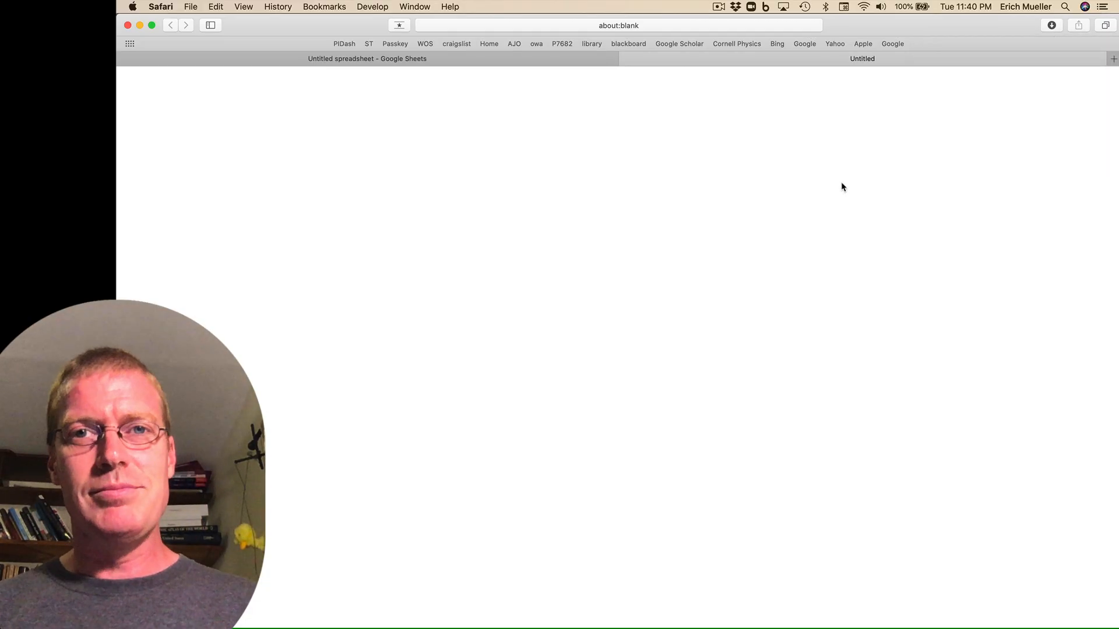